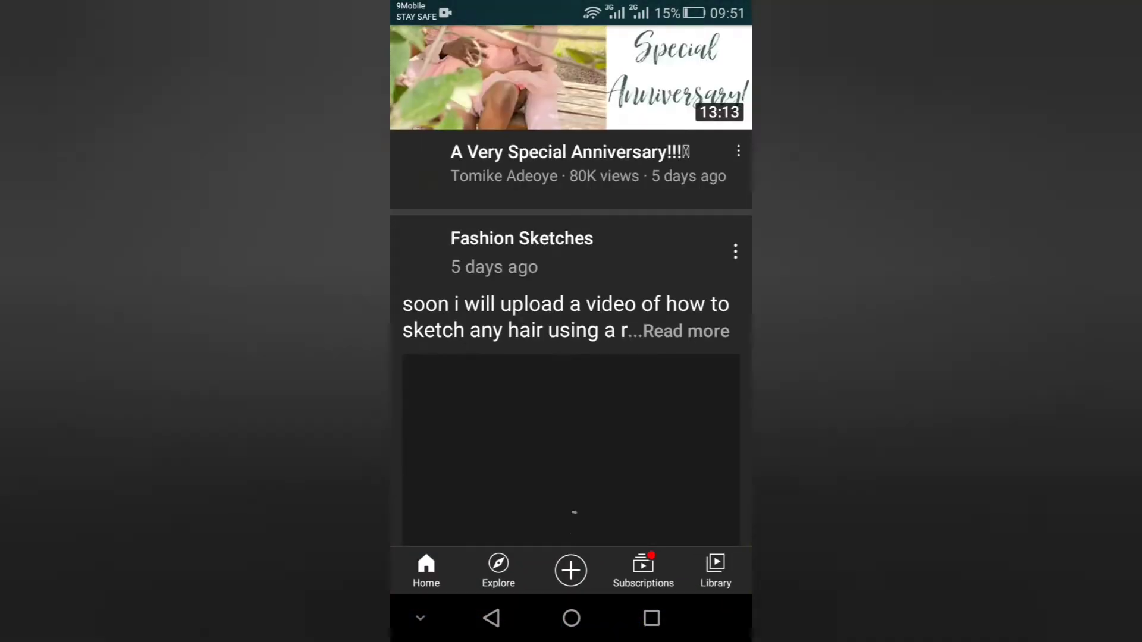
scroll(571, 322, "down", 9)
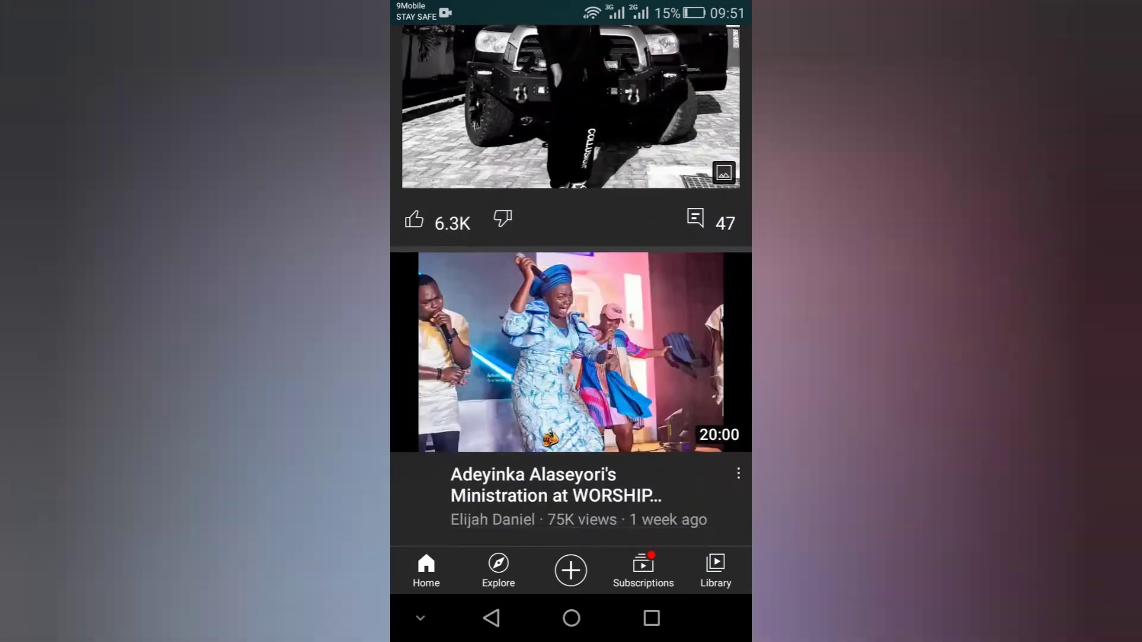
Try hiding The Voice Nigeria video and its channel, then restore the video to the feed.
scroll(571, 321, "down", 10)
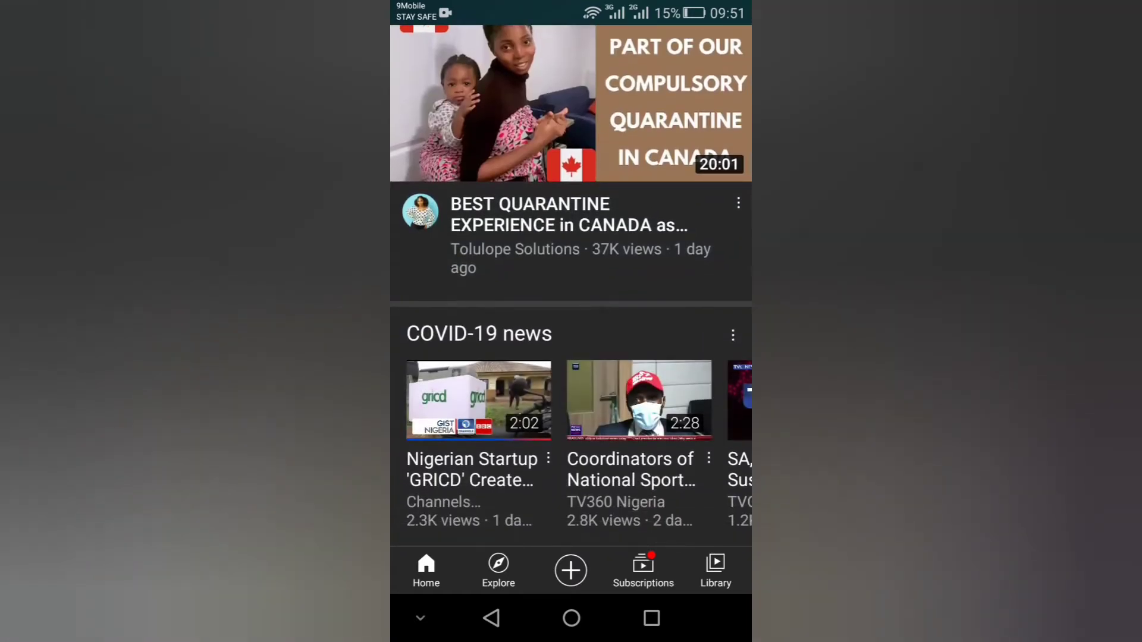
scroll(571, 321, "down", 10)
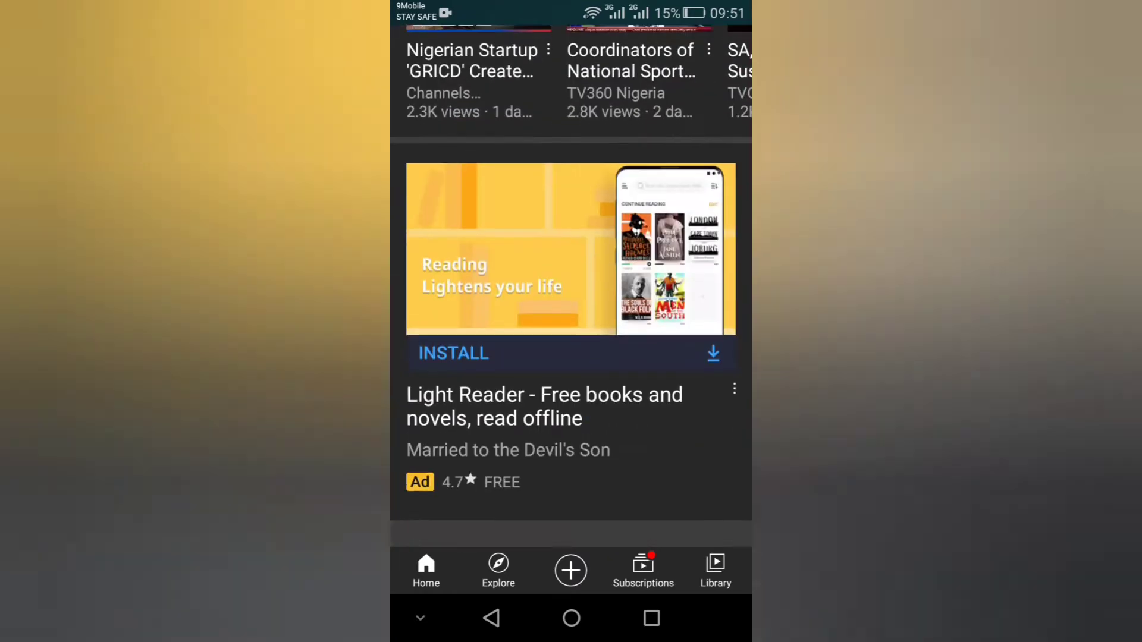
scroll(572, 322, "down", 4)
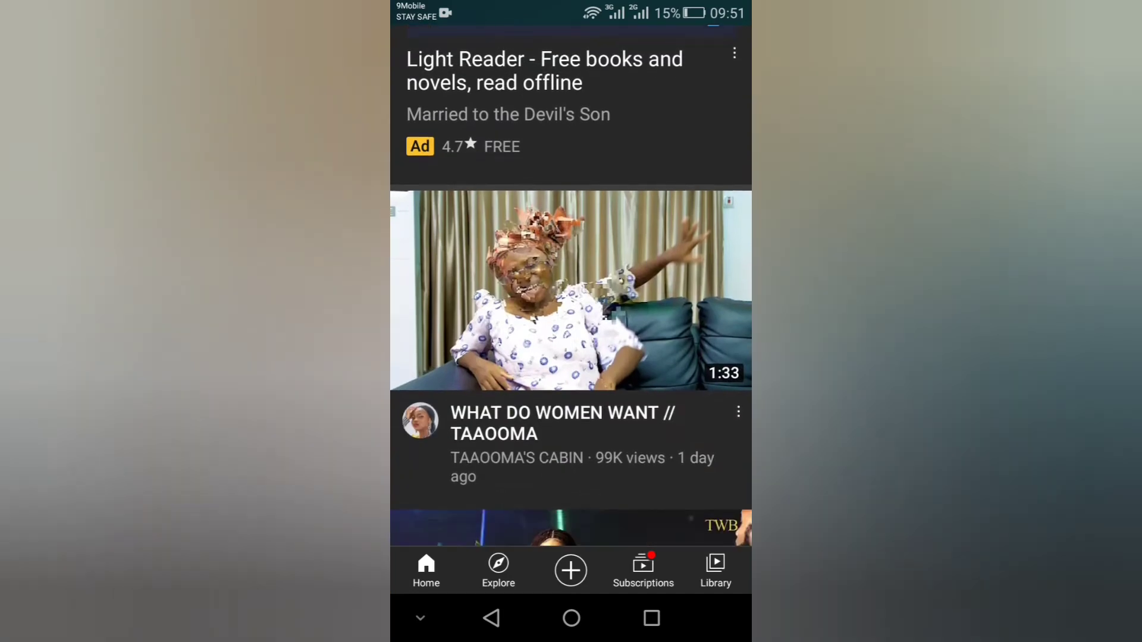
scroll(571, 321, "down", 8)
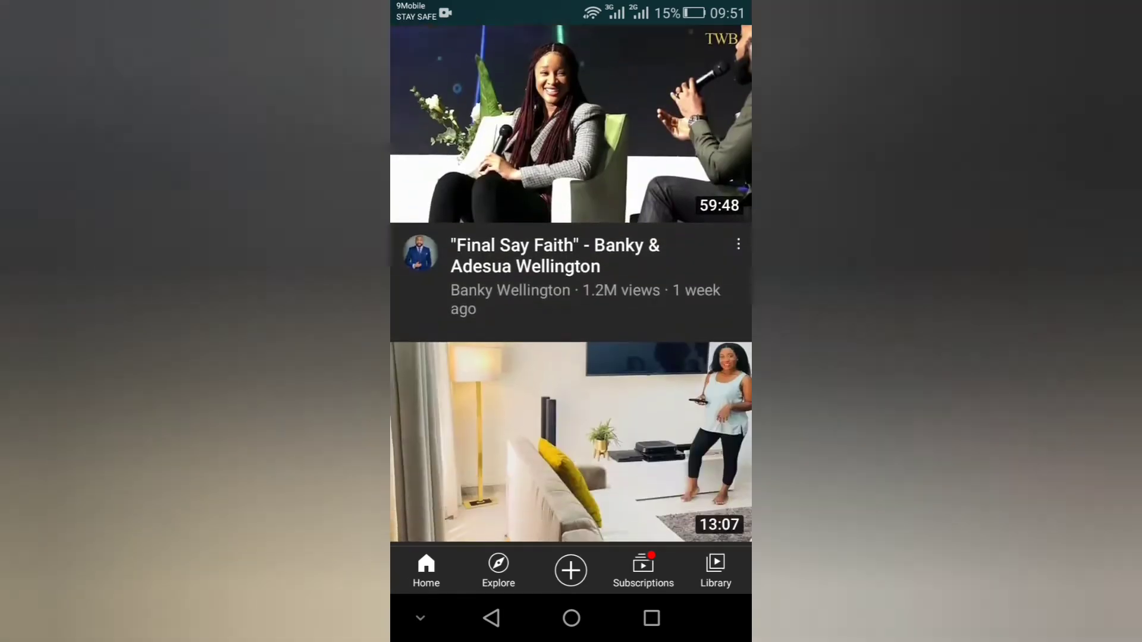
scroll(571, 321, "down", 11)
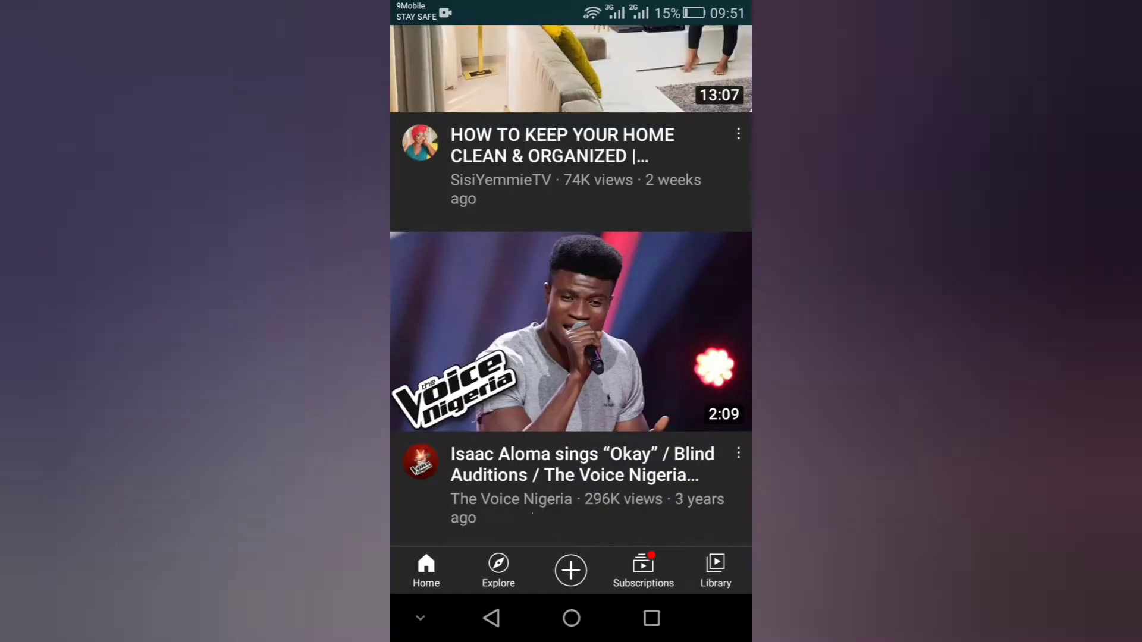
scroll(571, 321, "up", 3)
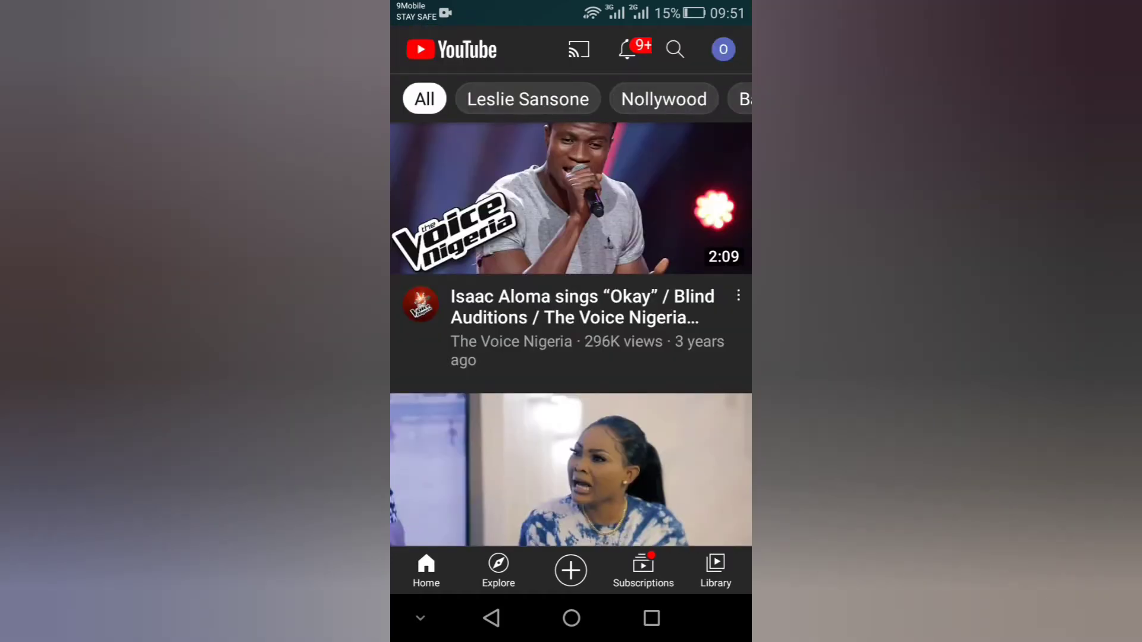
left_click(738, 296)
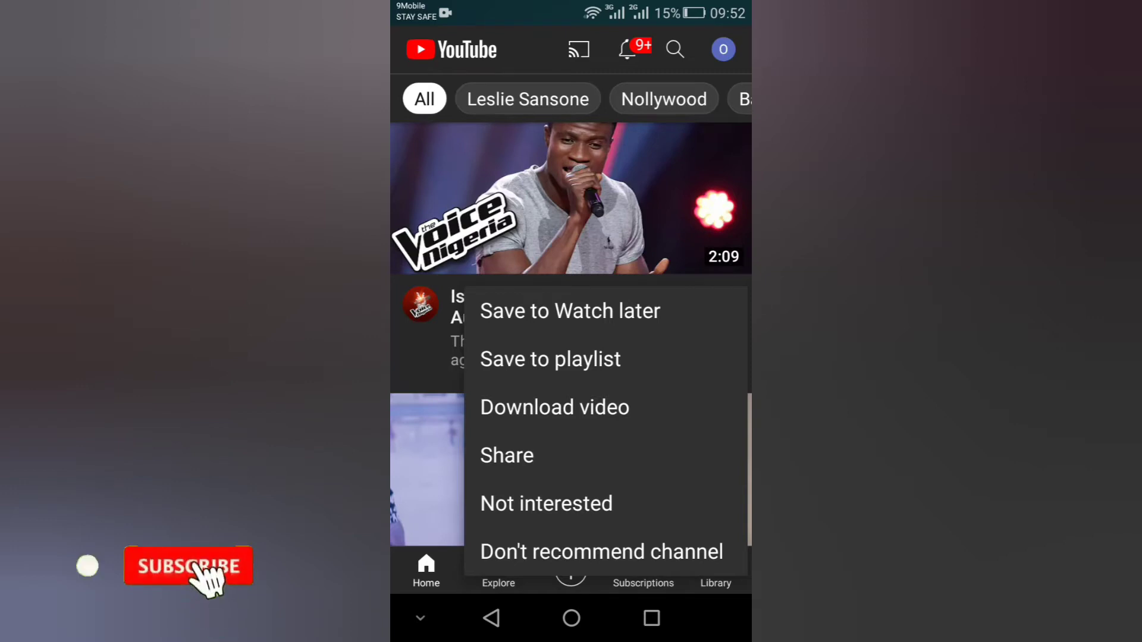
left_click(554, 504)
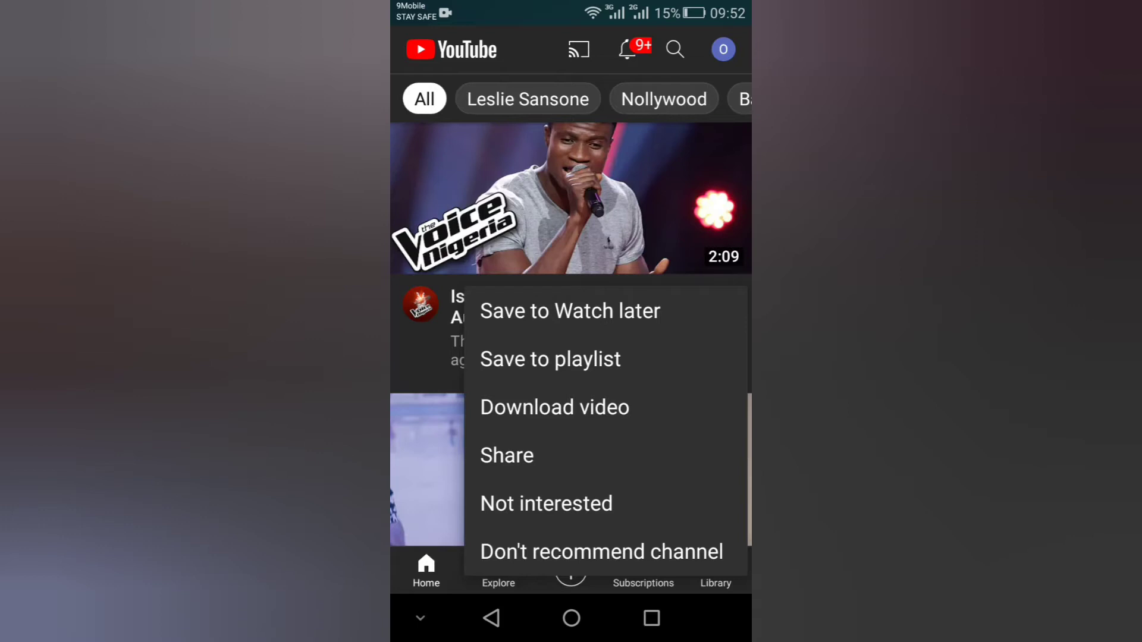
left_click(518, 552)
left_click(512, 552)
key("Escape")
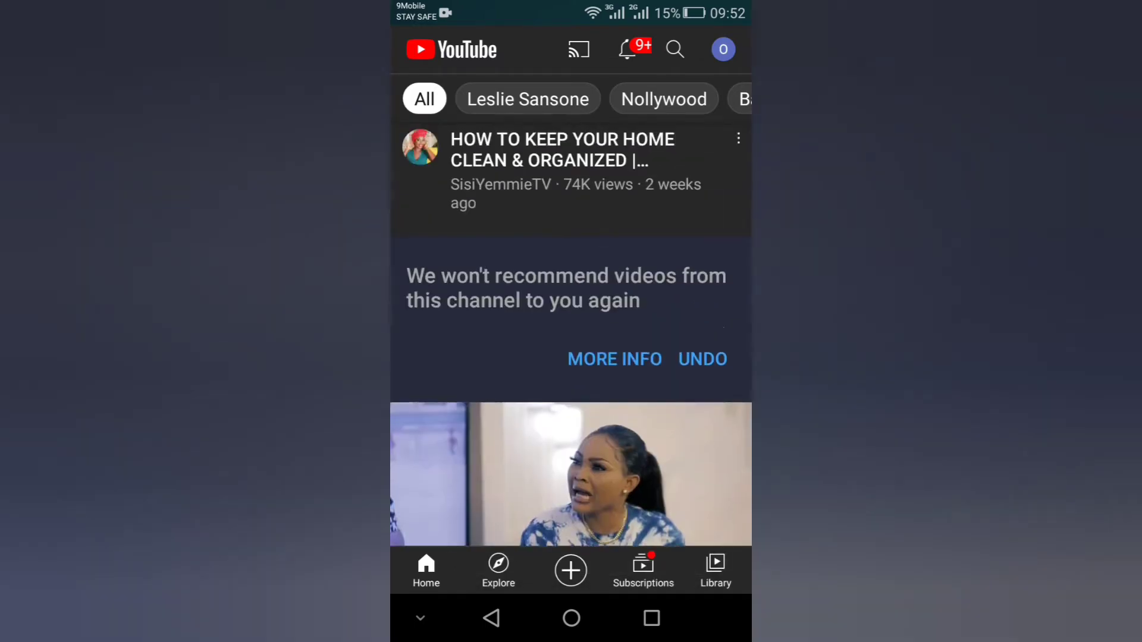
left_click(703, 359)
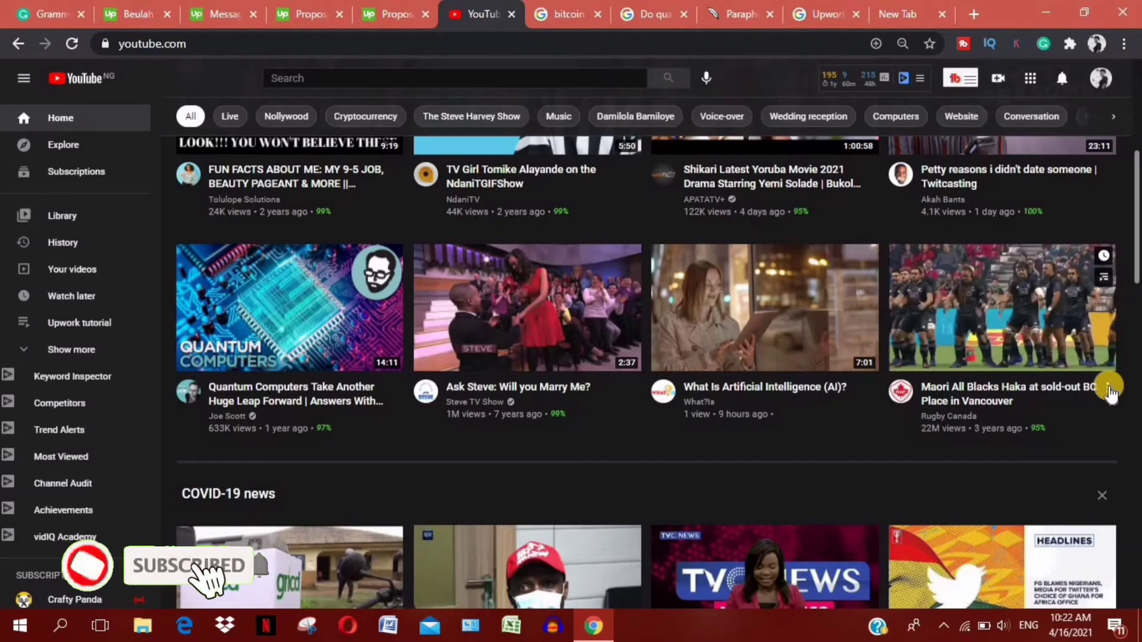
Block the Maori All Blacks Haka video's channel, then undo the block.
left_click(1108, 394)
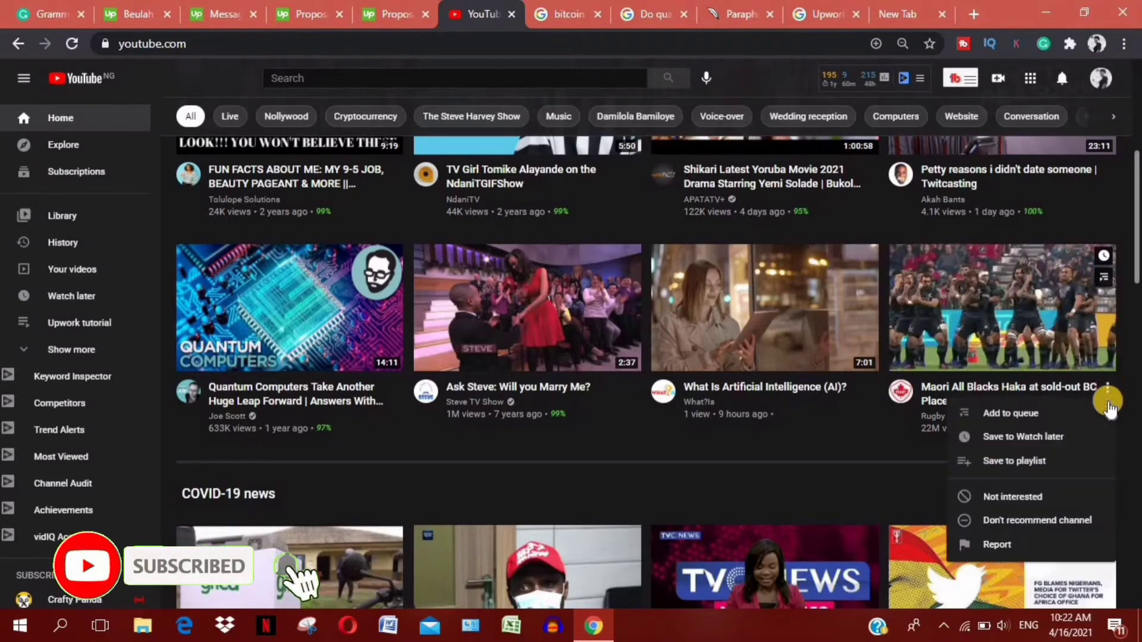
left_click(993, 521)
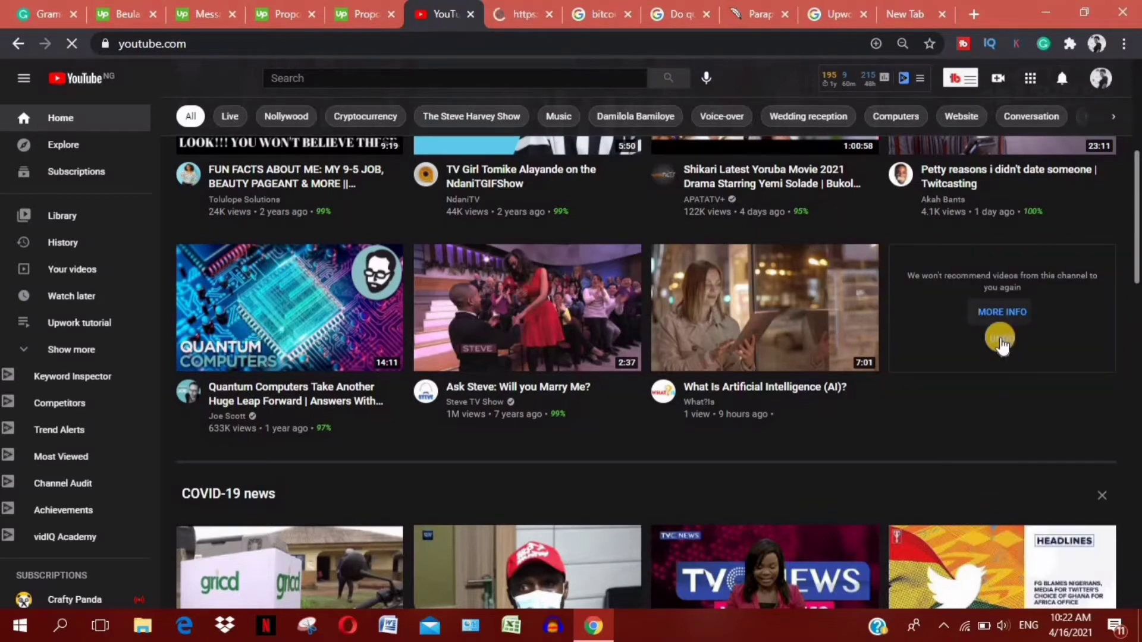
left_click(1001, 339)
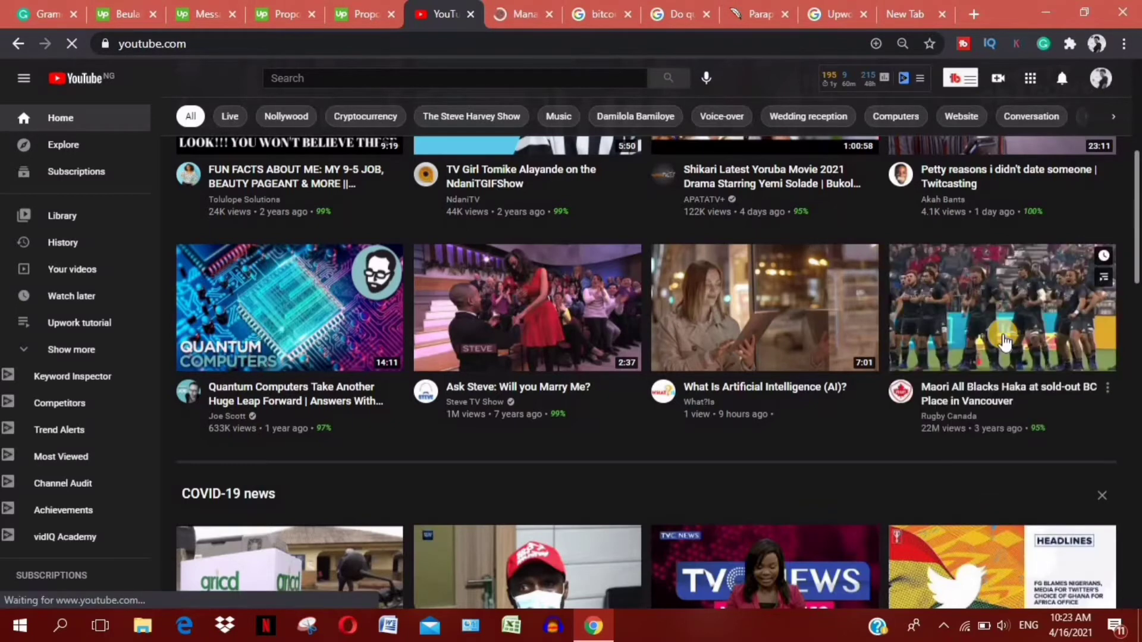
Mark the Haka video as not interested, submitting 'I don't like the video' as the reason.
left_click(1107, 390)
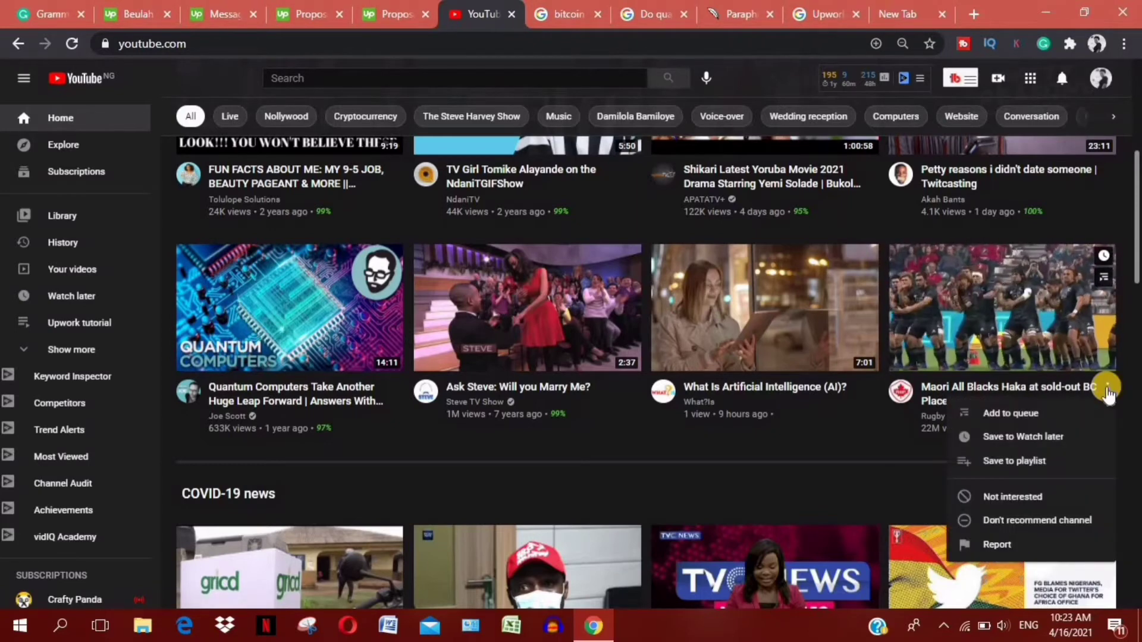
left_click(1010, 498)
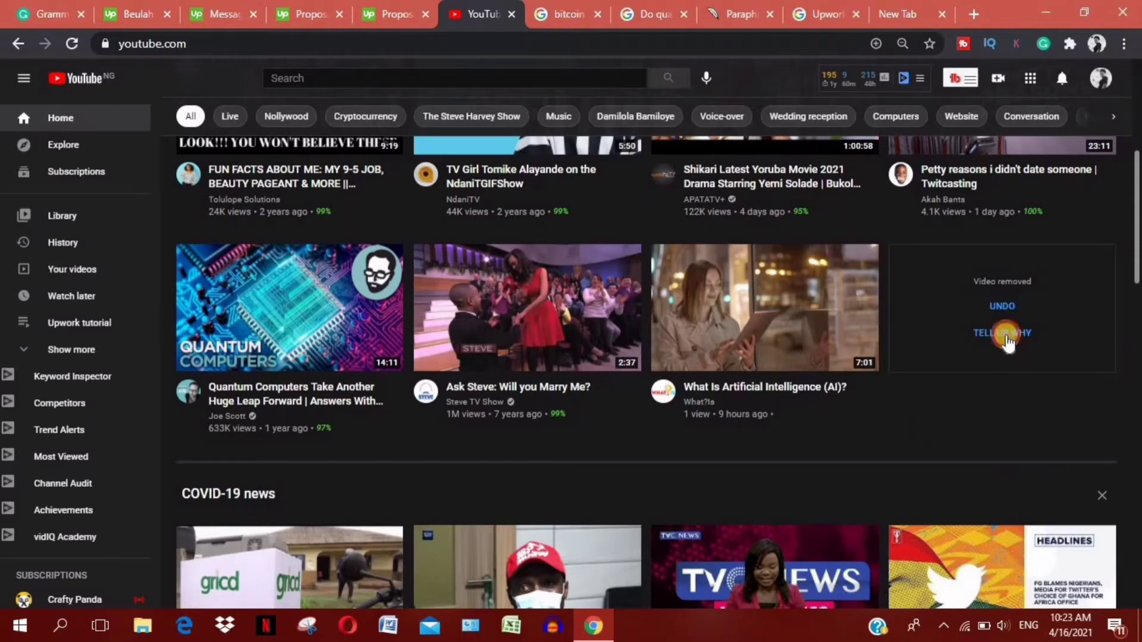
left_click(1005, 334)
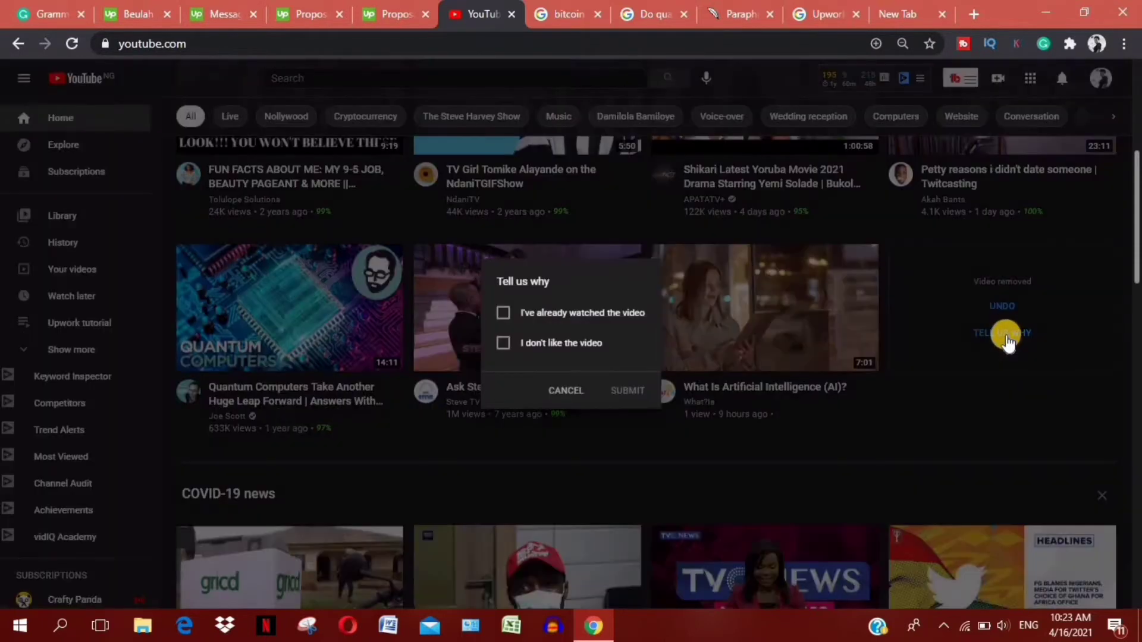
left_click(503, 342)
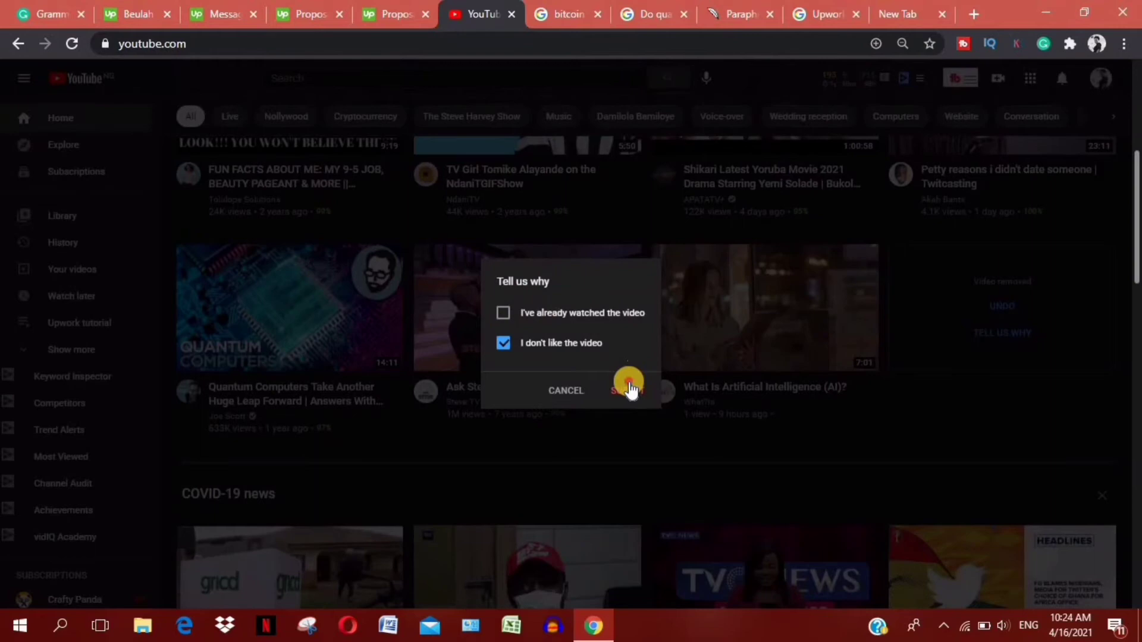
left_click(629, 387)
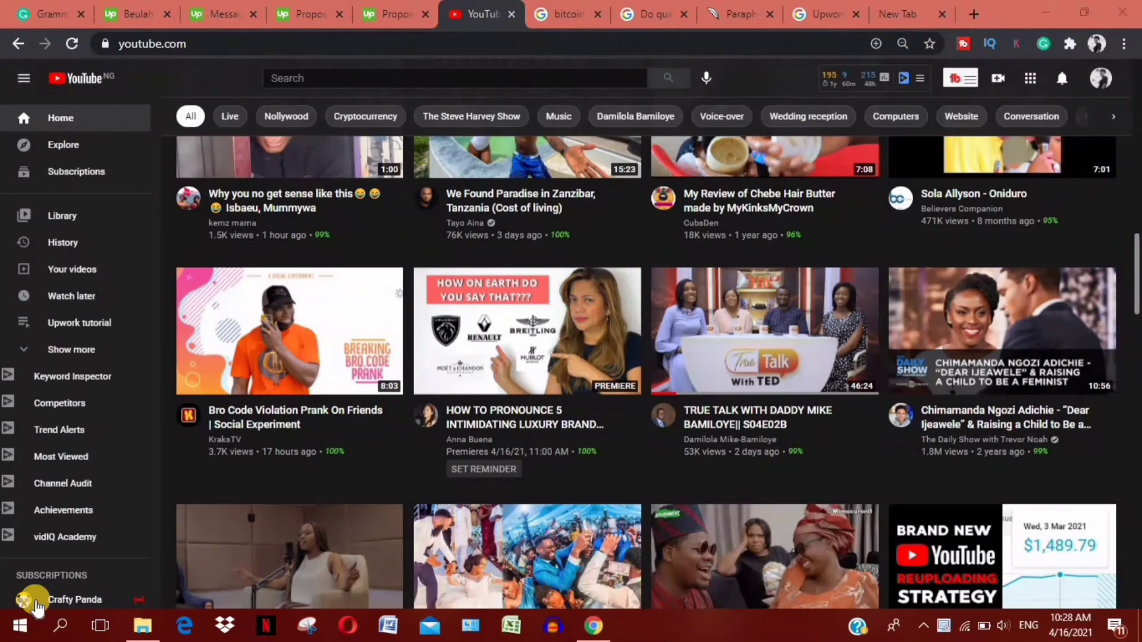
Go through 'Your data in YouTube' to the YouTube Watch History settings in Google Account.
left_click(1101, 78)
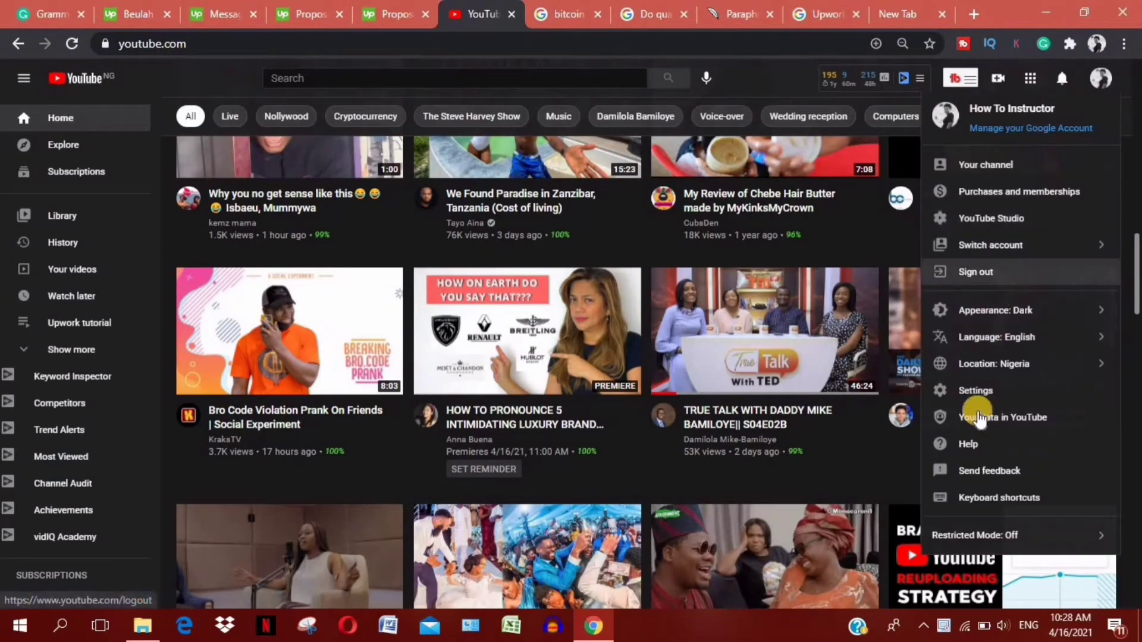
left_click(968, 422)
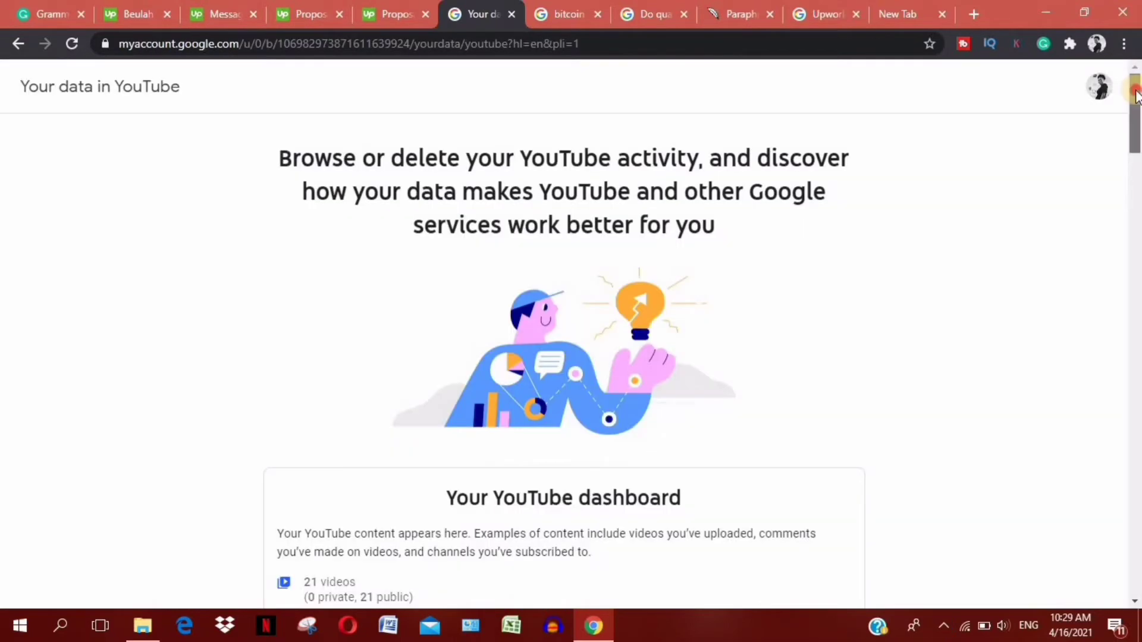
left_click_drag(1136, 98, 1137, 202)
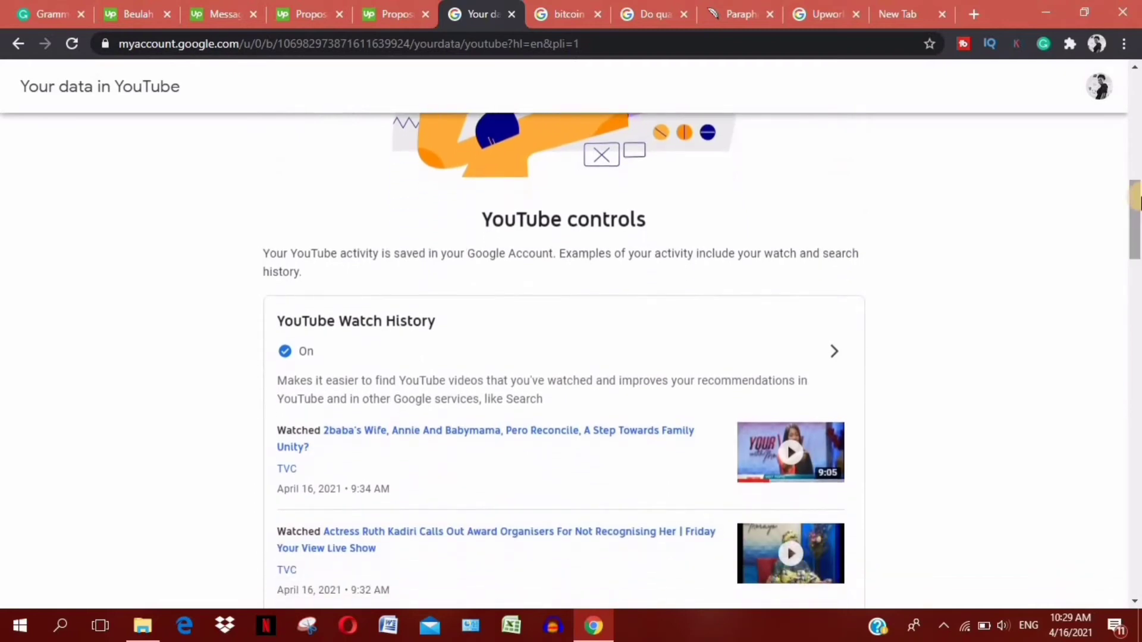
left_click(831, 352)
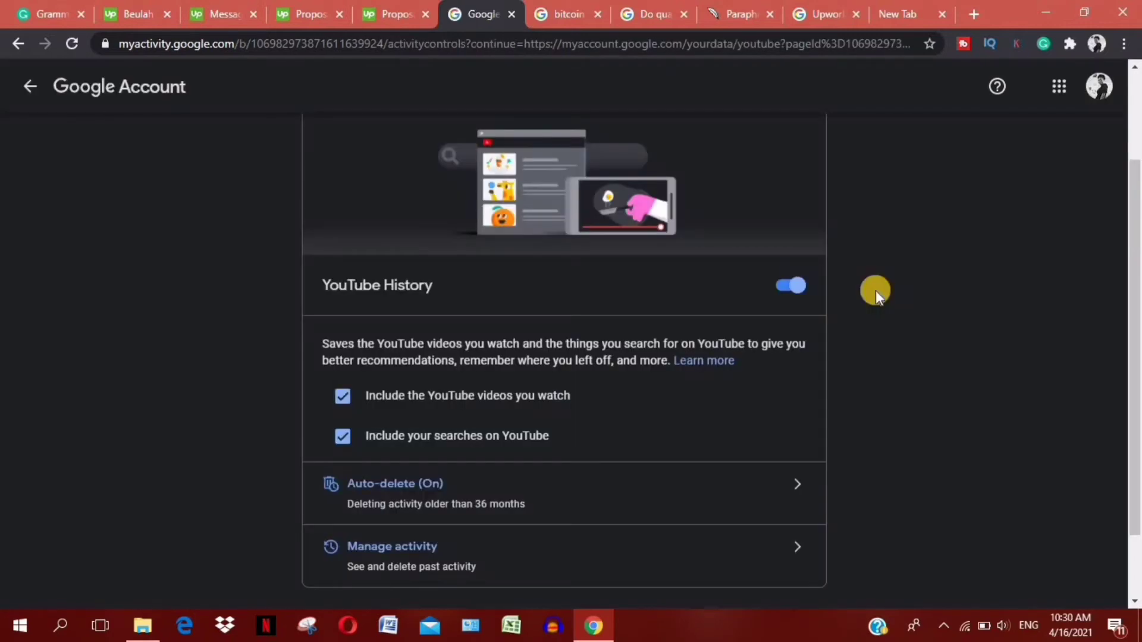
Pause YouTube History and dismiss the 'setting is off' confirmation.
left_click(790, 291)
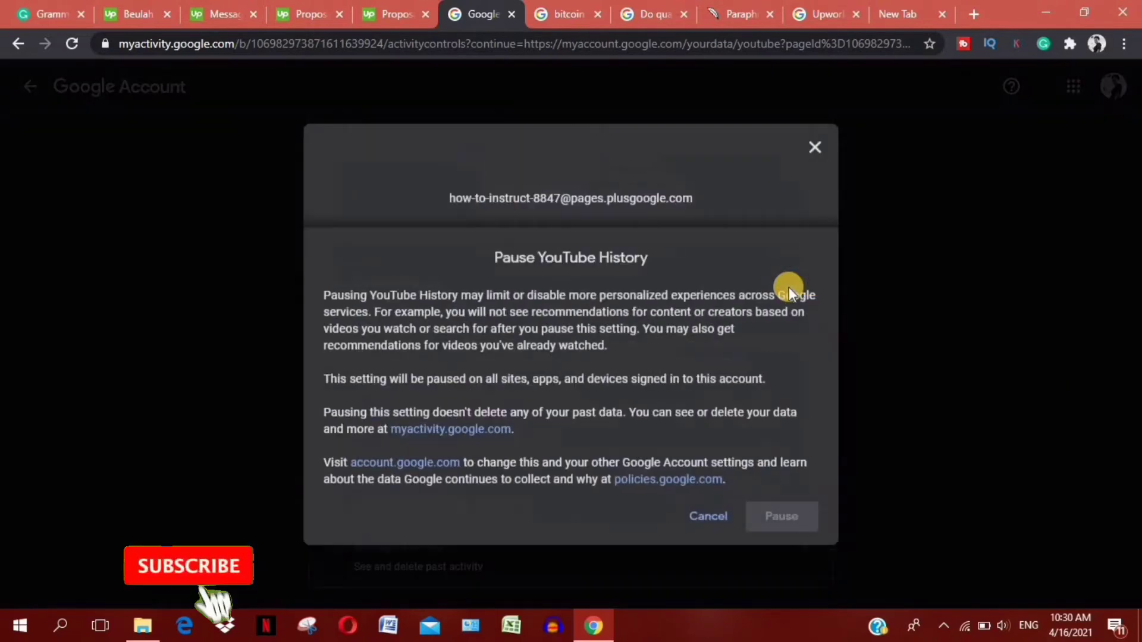
left_click_drag(832, 241, 841, 312)
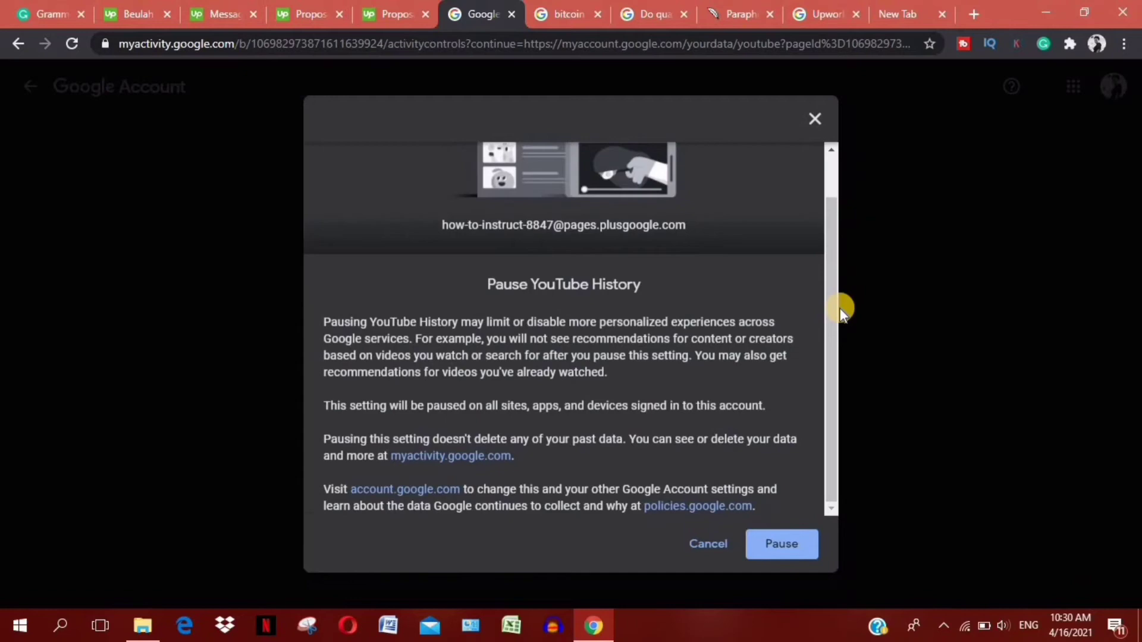
left_click(780, 545)
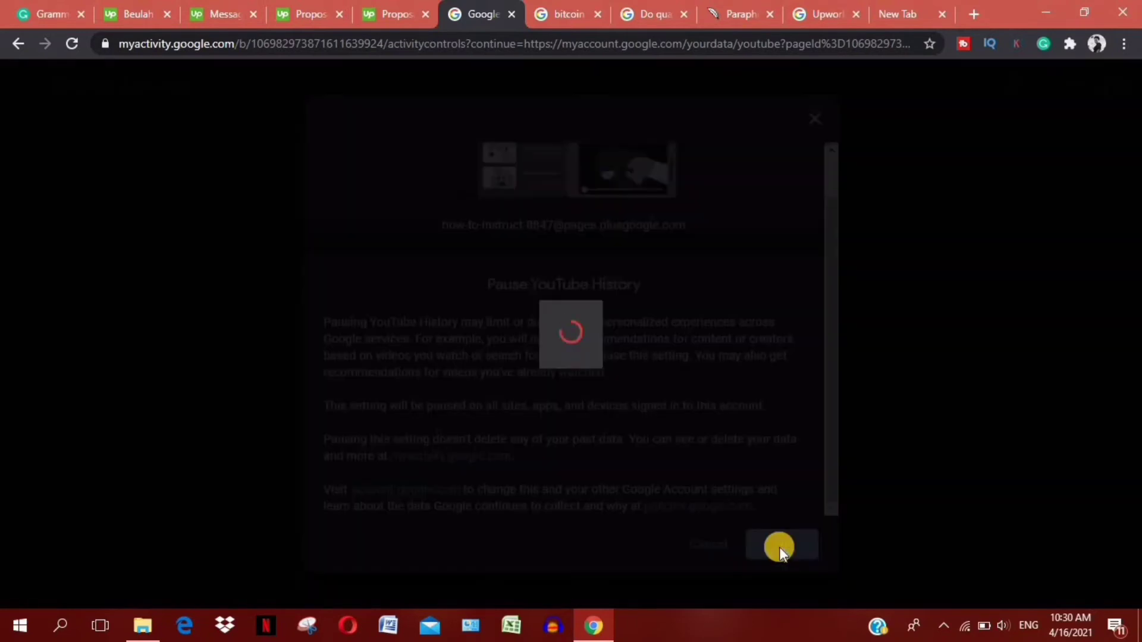
left_click(669, 514)
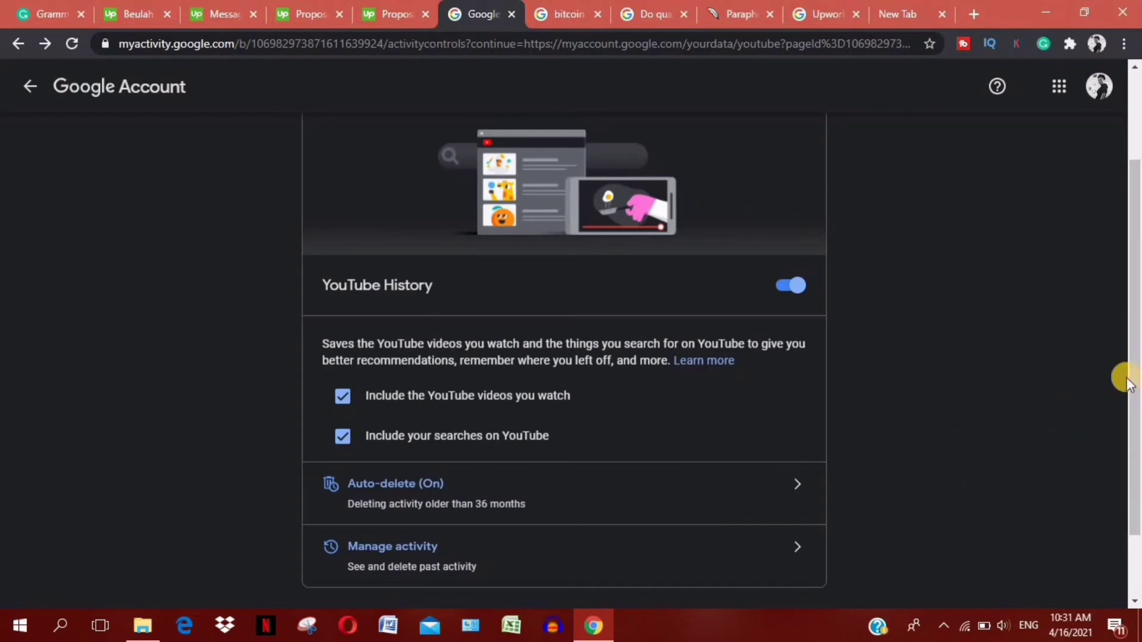
scroll(1127, 375, "down", 3)
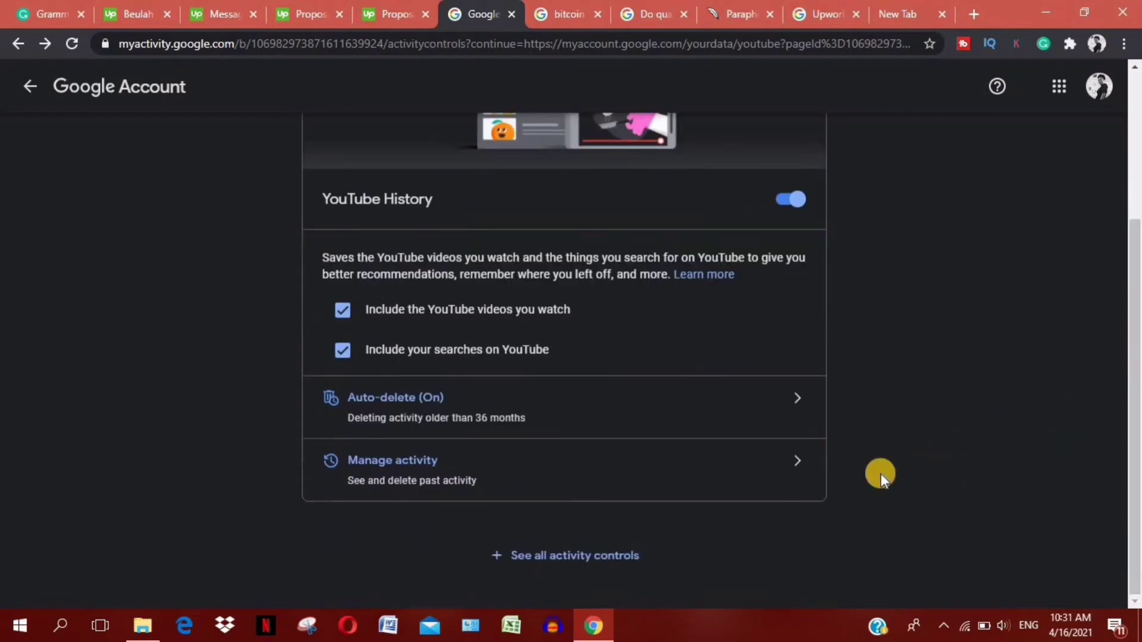
Permanently delete all-time YouTube activity in My Activity and dismiss the completion notice.
left_click(792, 465)
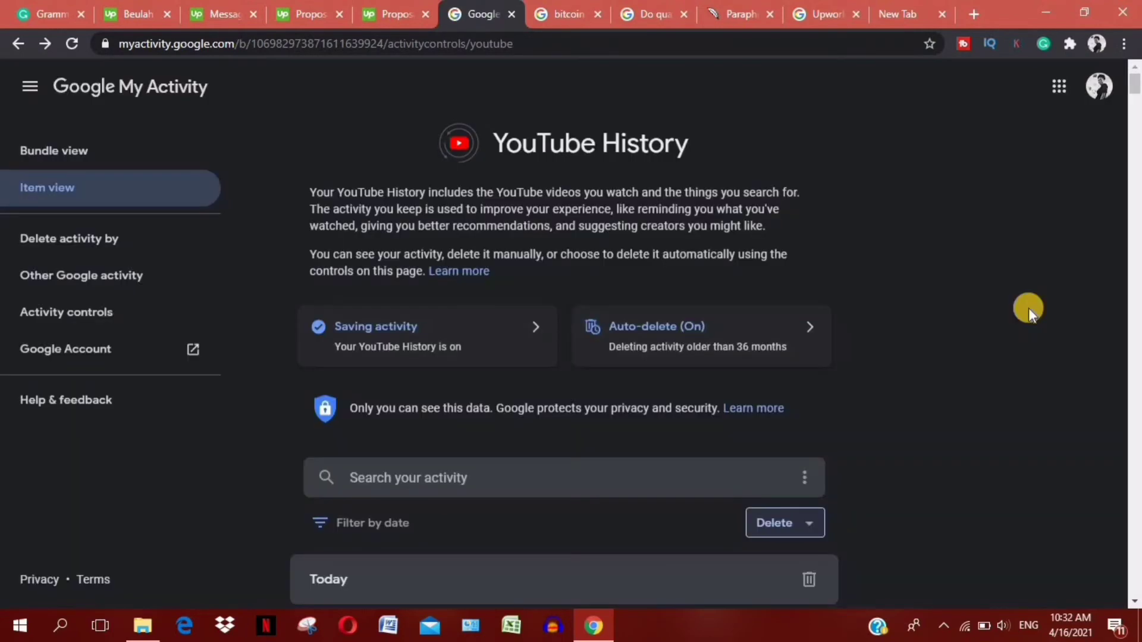
left_click(774, 523)
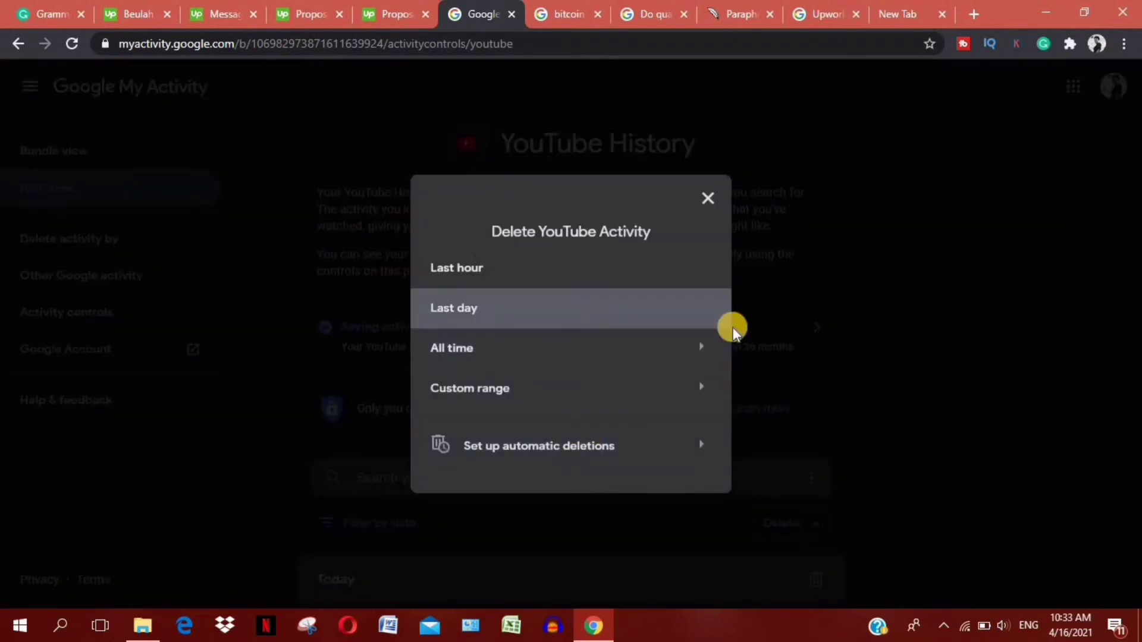
left_click(707, 346)
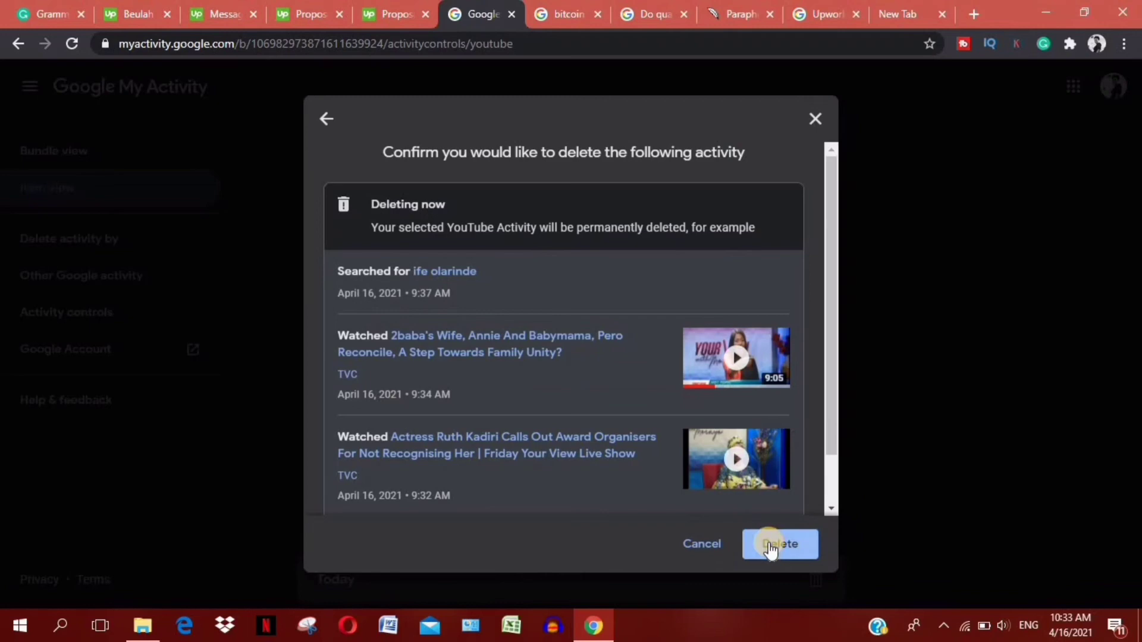
left_click(771, 547)
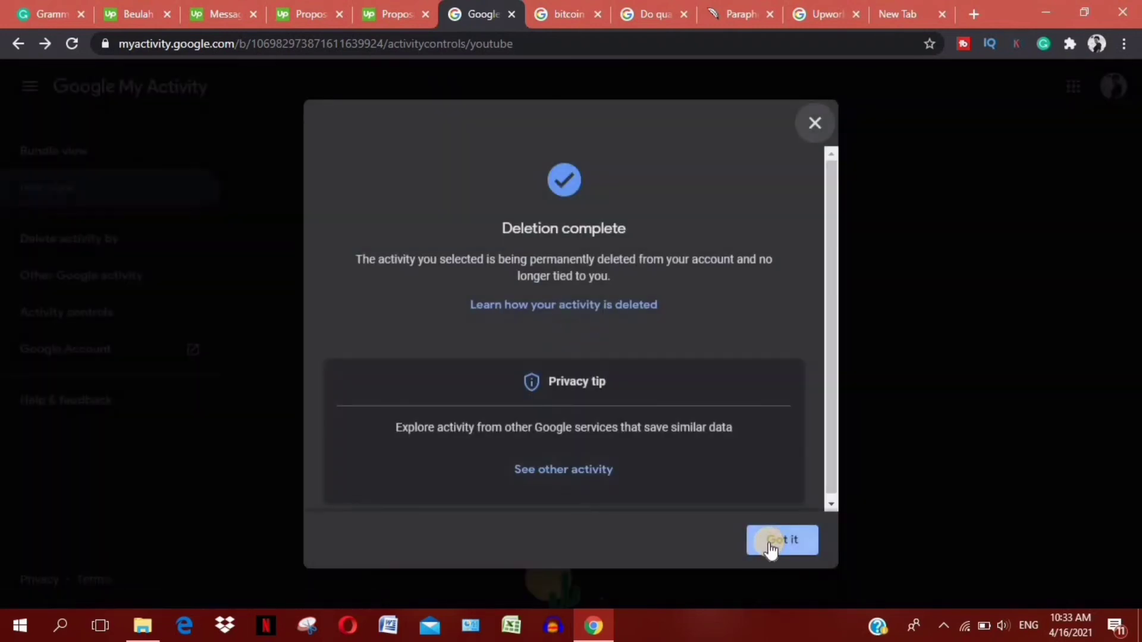
left_click(781, 548)
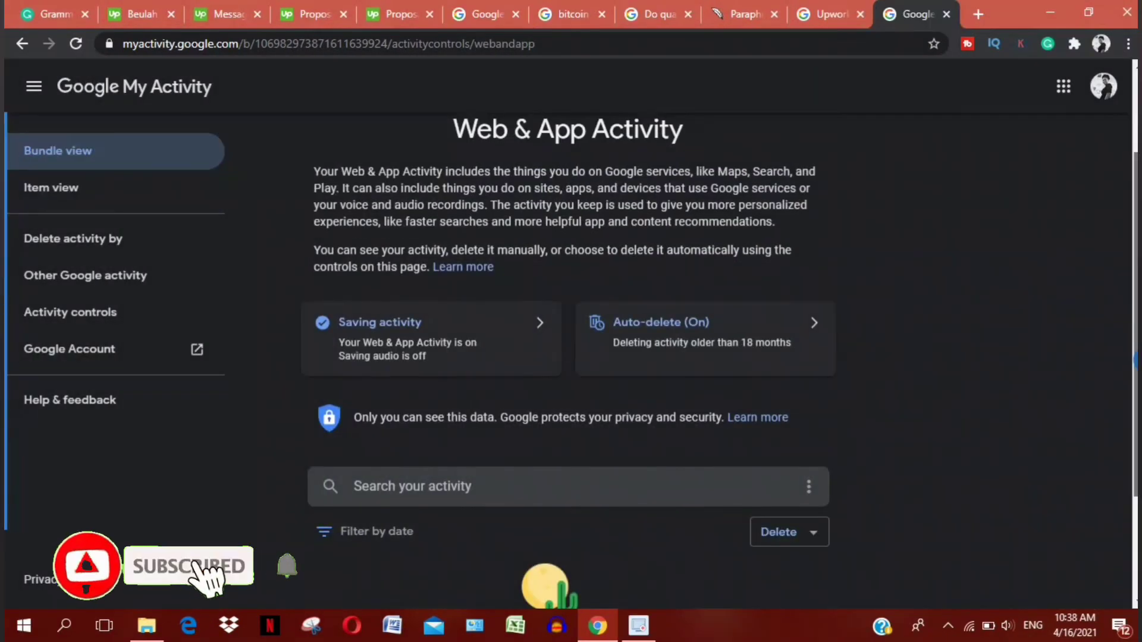
On Other Google activity, start deleting the YouTube 'Not interested' feedback.
left_click(134, 275)
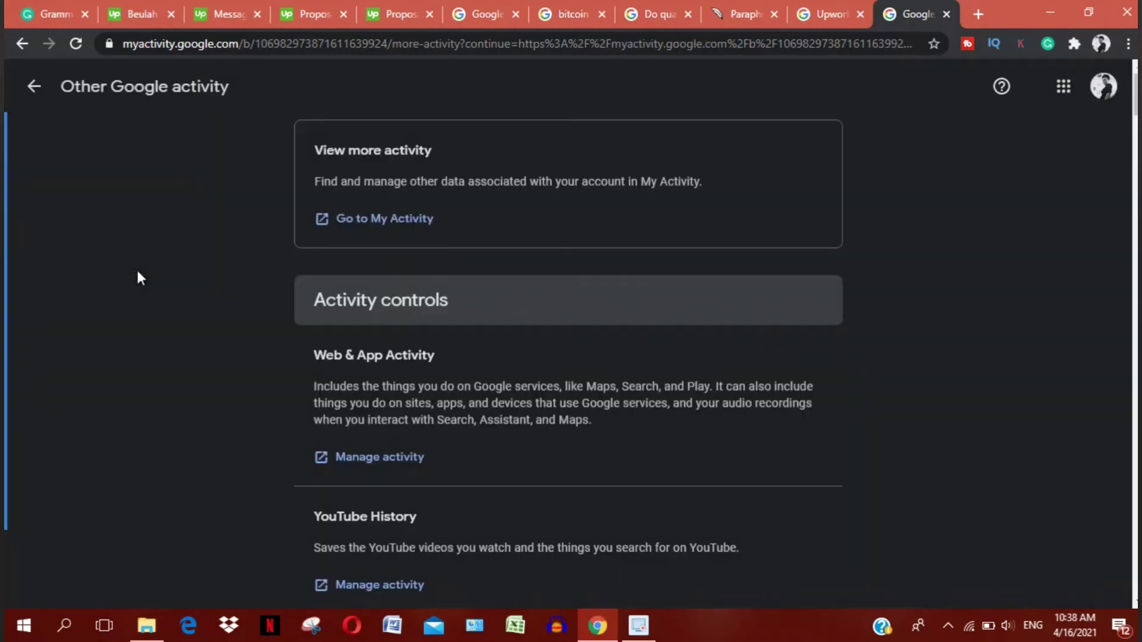
scroll(337, 369, "down", 12)
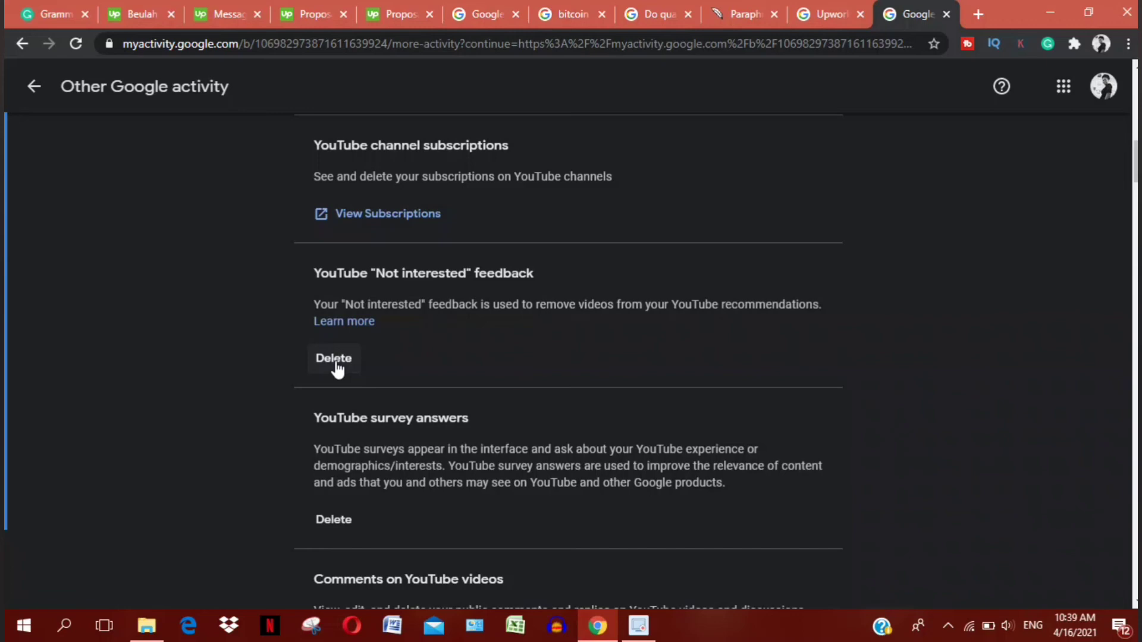
left_click(337, 364)
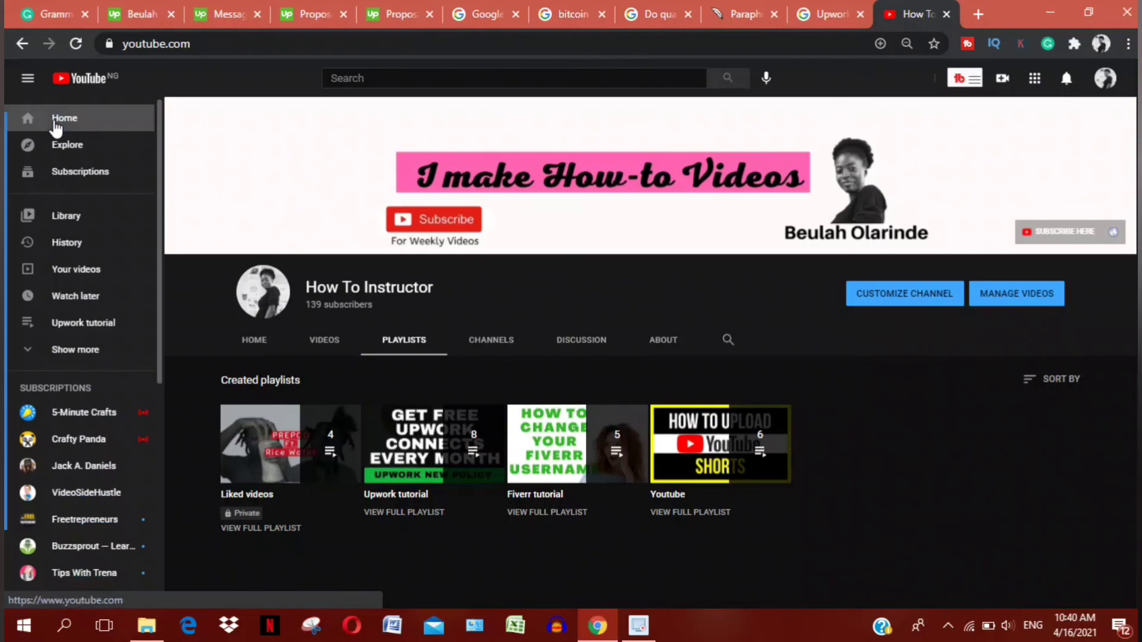
Return to the YouTube Home feed and browse the fresh recommended videos.
left_click(56, 119)
scroll(654, 357, "down", 3)
scroll(654, 369, "down", 10)
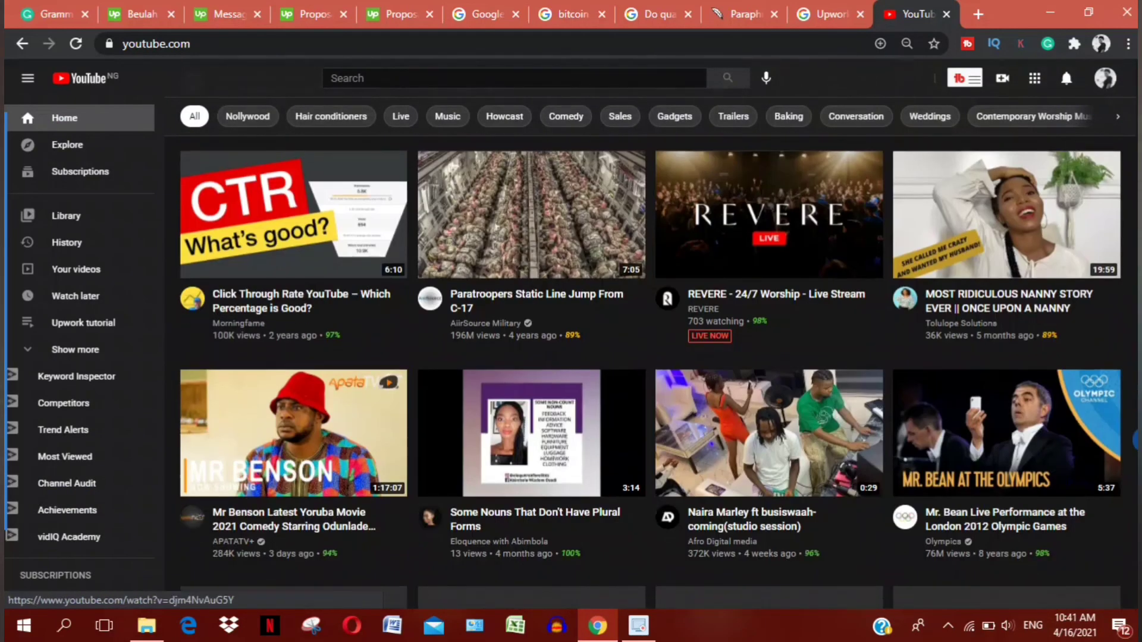
scroll(655, 357, "down", 7)
scroll(761, 593, "up", 8)
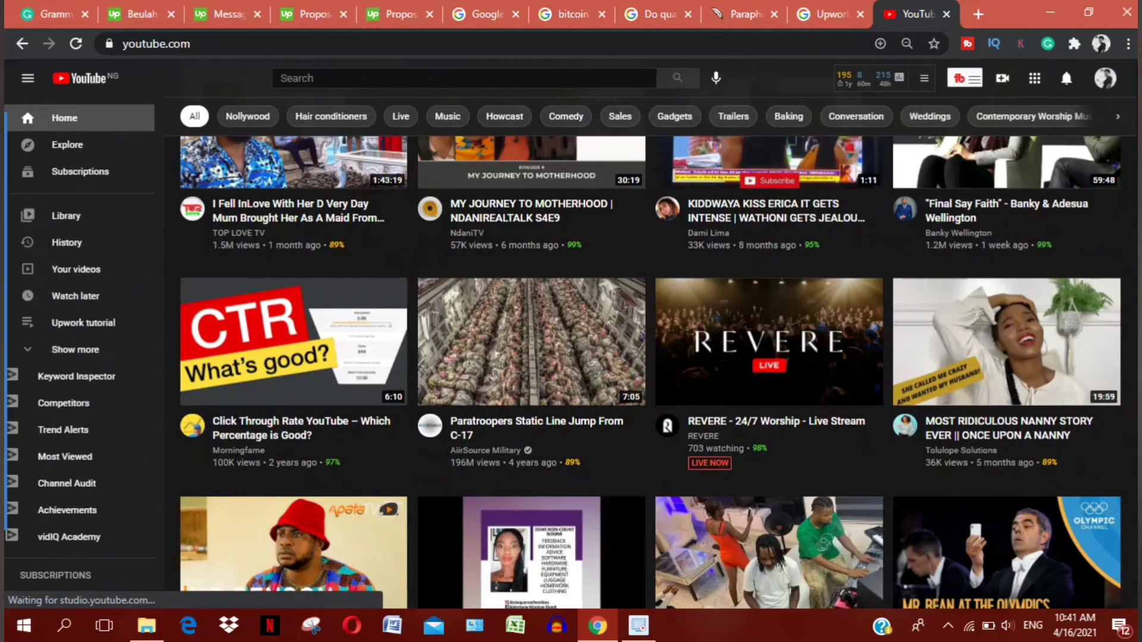